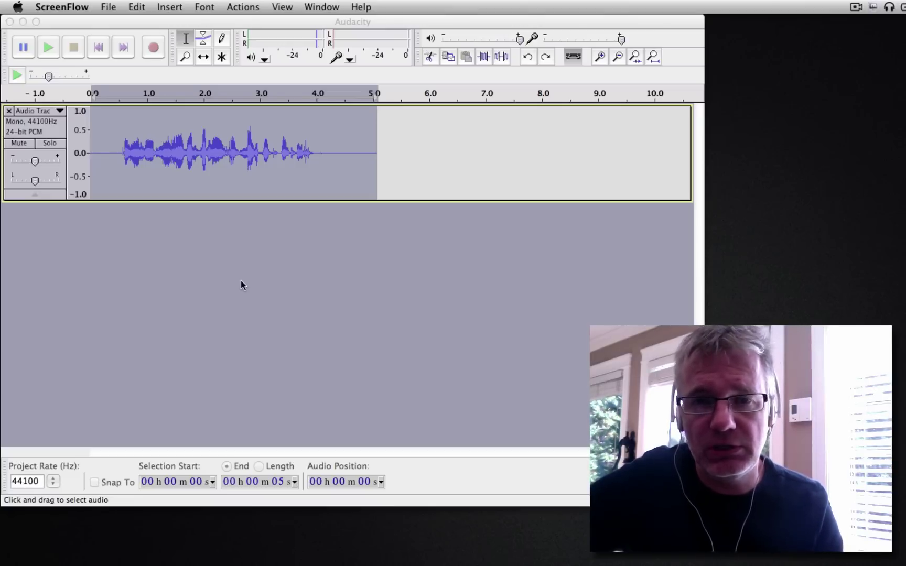
Clear the selection, play the original voice track from its start and stop playback after the speech
left_click(203, 262)
left_click(164, 213)
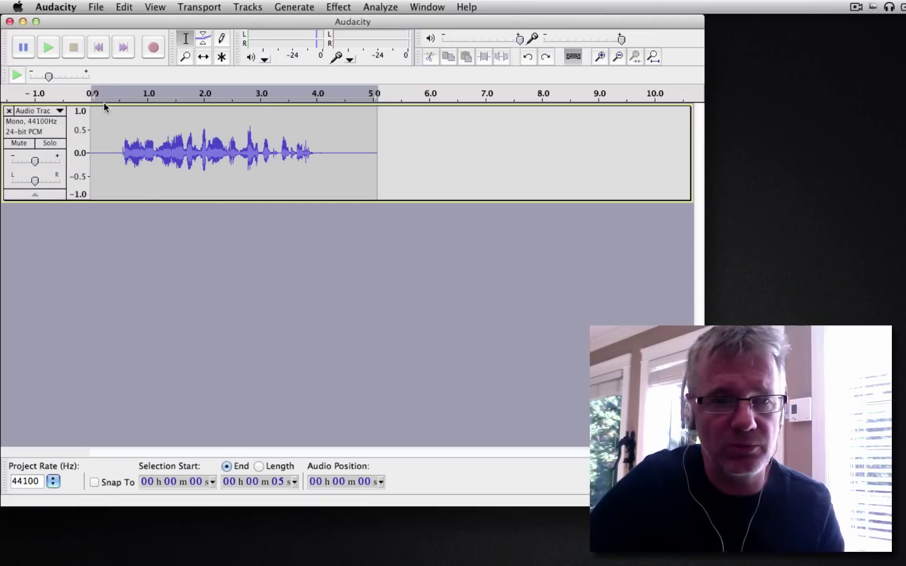
left_click(100, 42)
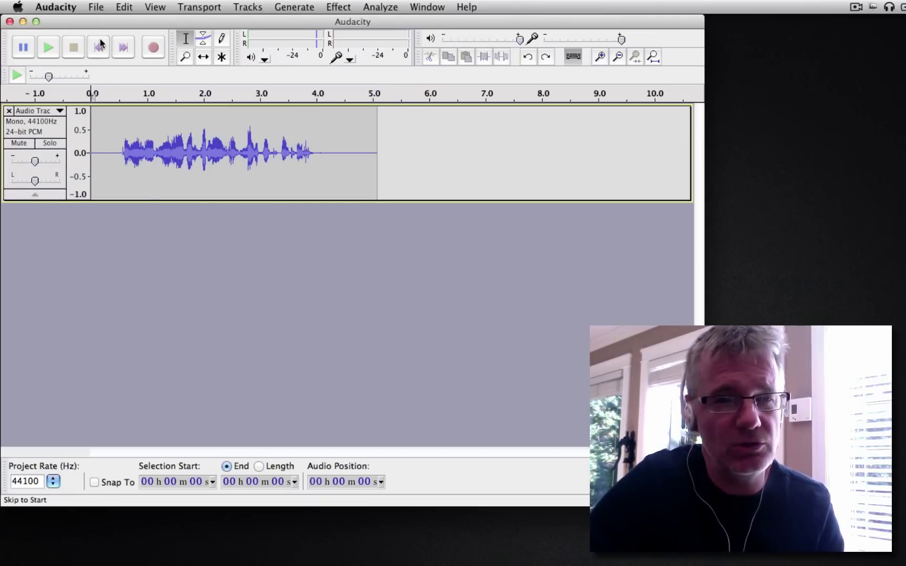
left_click(48, 47)
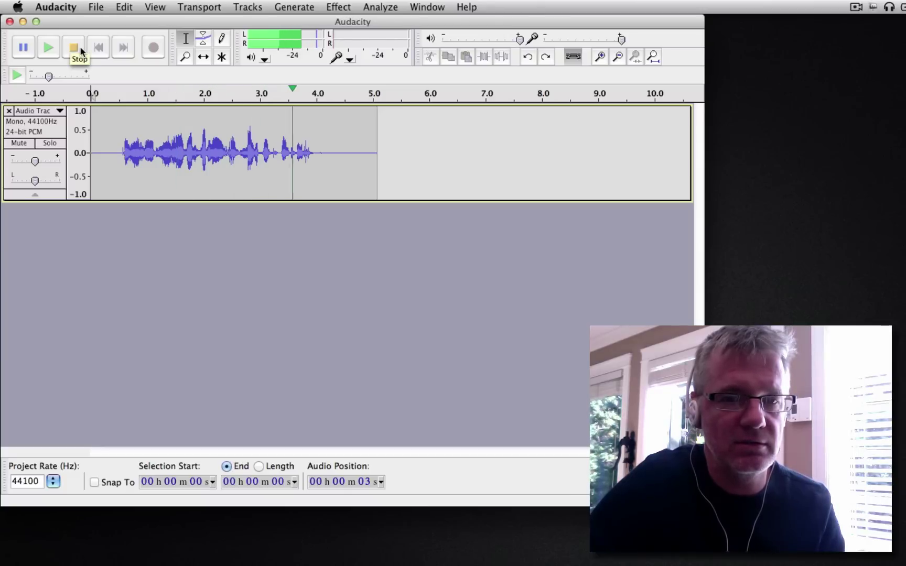
left_click(74, 47)
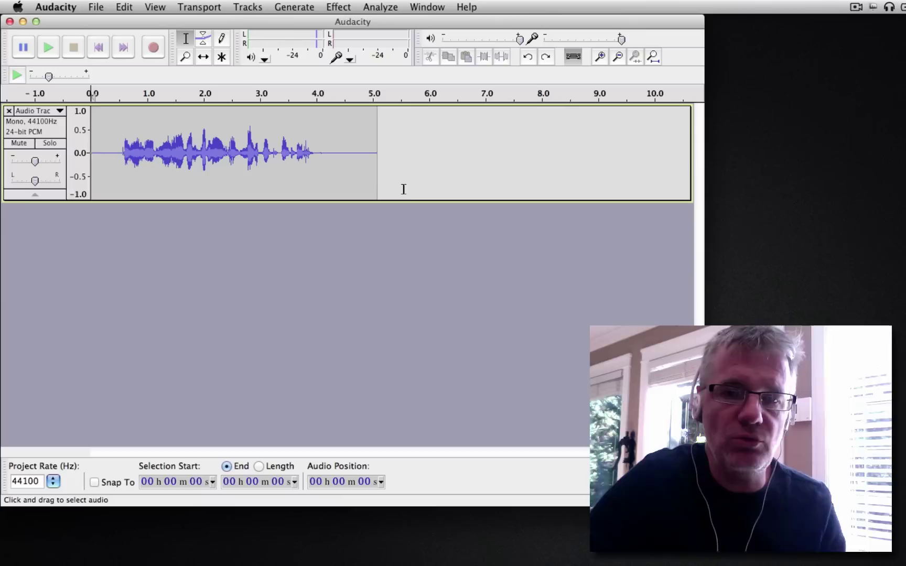
Select the entire audio track instead of only its second half
left_click_drag(404, 189, 210, 160)
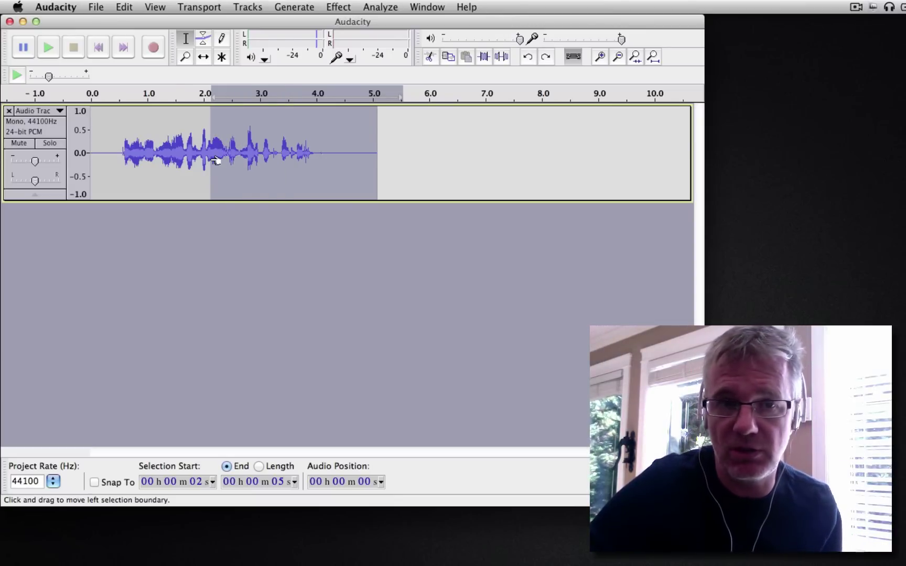
left_click(206, 230)
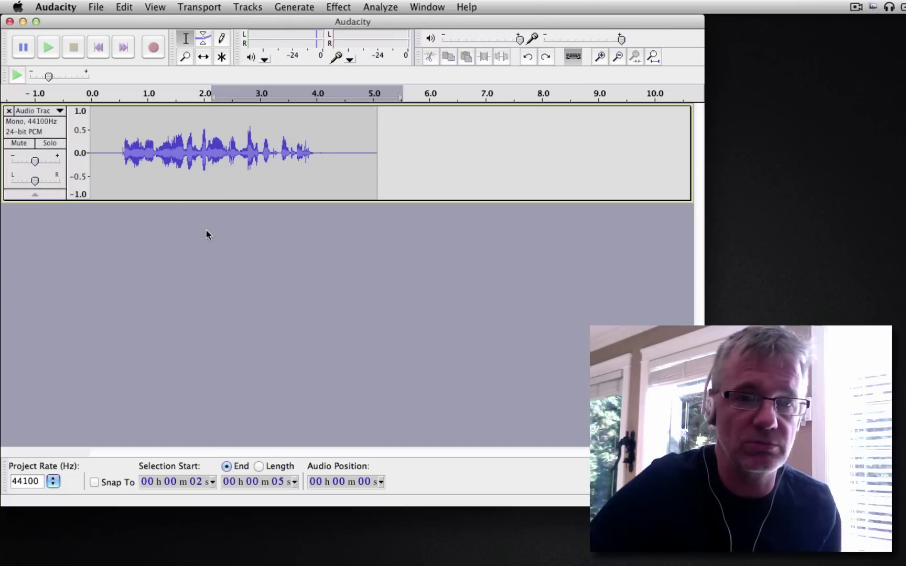
left_click(52, 125)
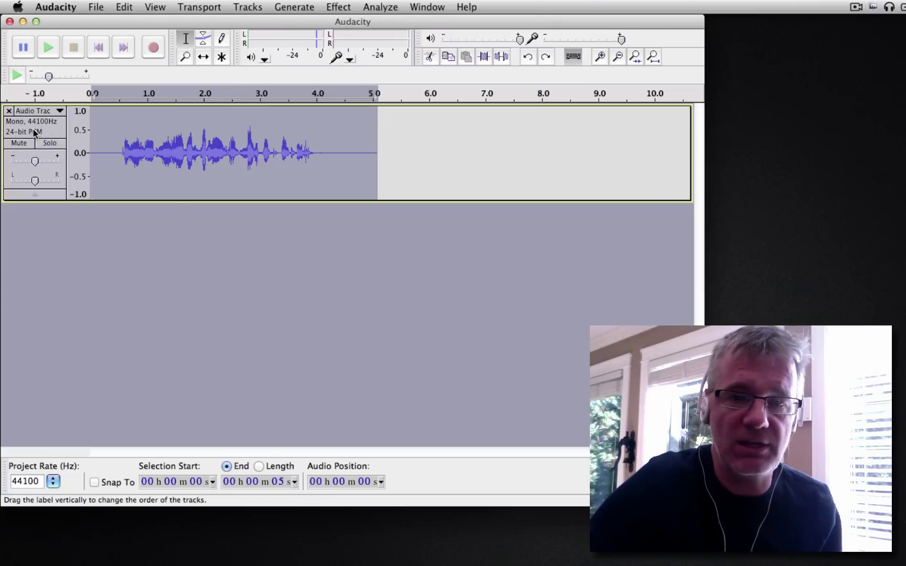
Open the Equalization effect for the selected track and reset its curve to flat
left_click(336, 6)
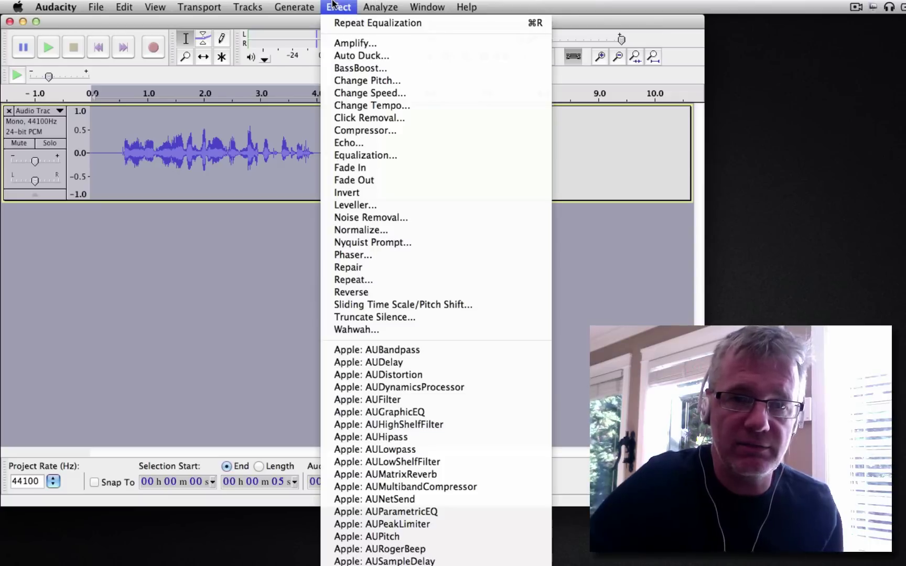
left_click(390, 155)
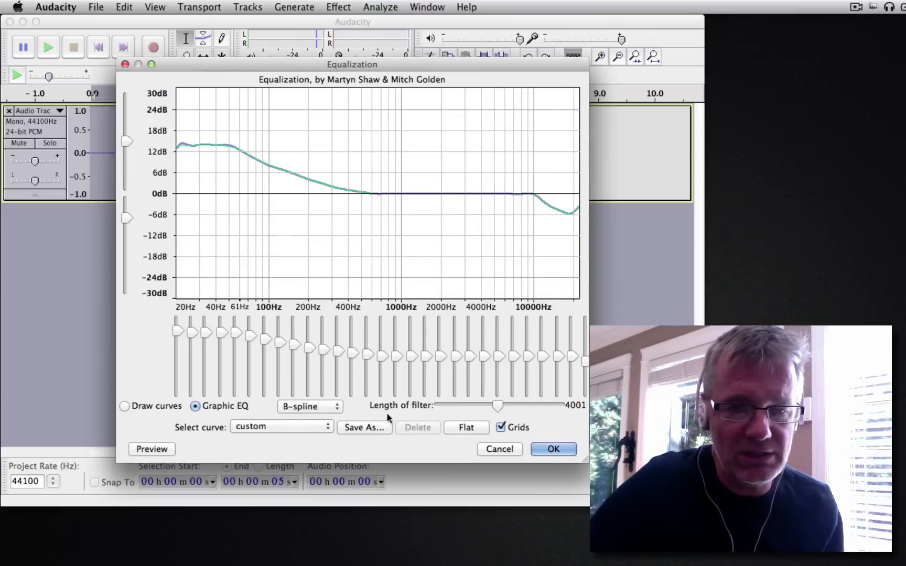
left_click(458, 429)
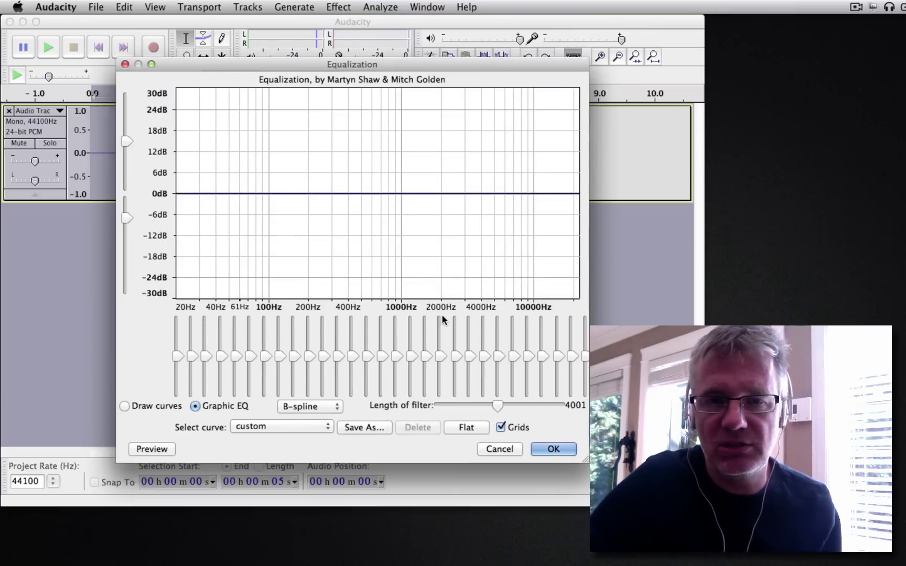
Try boosting the five lowest frequency bands and cutting the band near 1600 Hz by about 13 dB, and reset the curve to flat
mouse_move(442, 320)
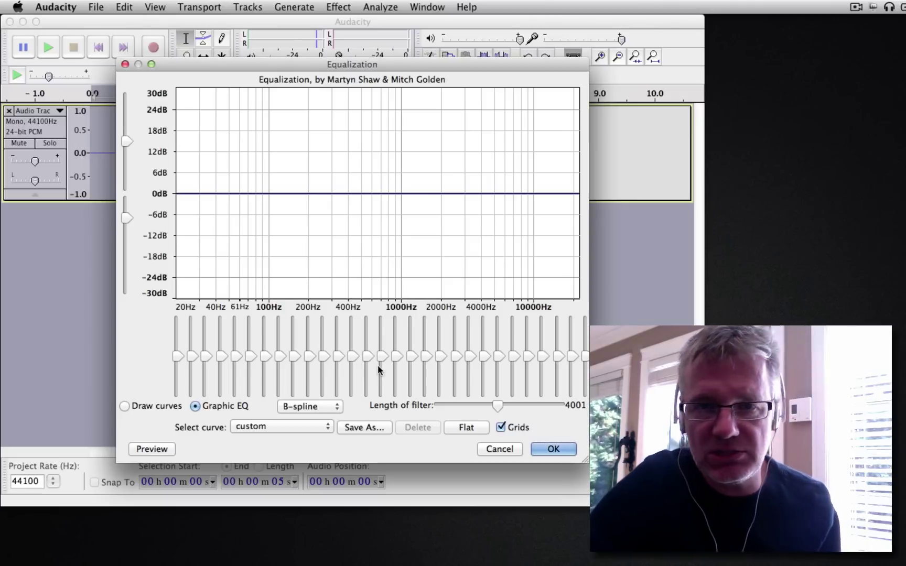
mouse_move(326, 360)
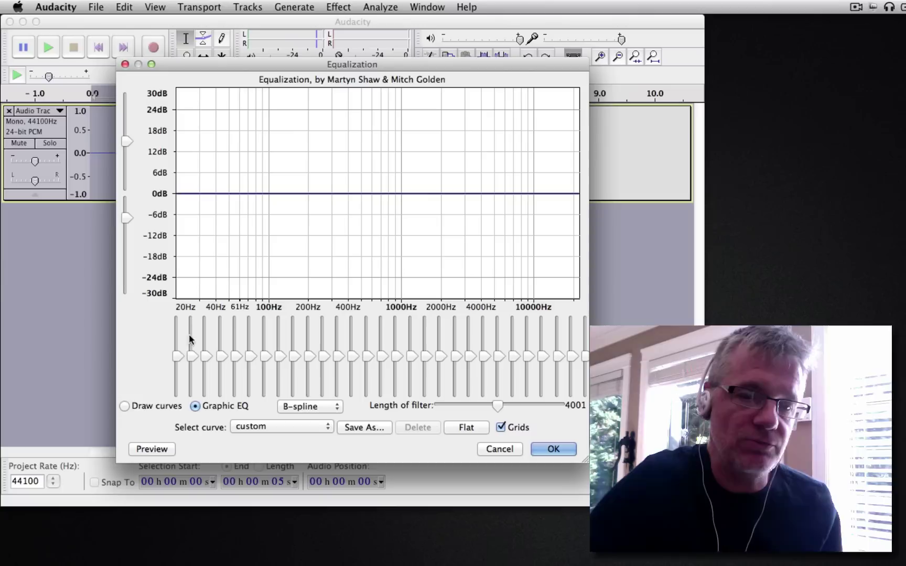
left_click_drag(174, 351, 179, 322)
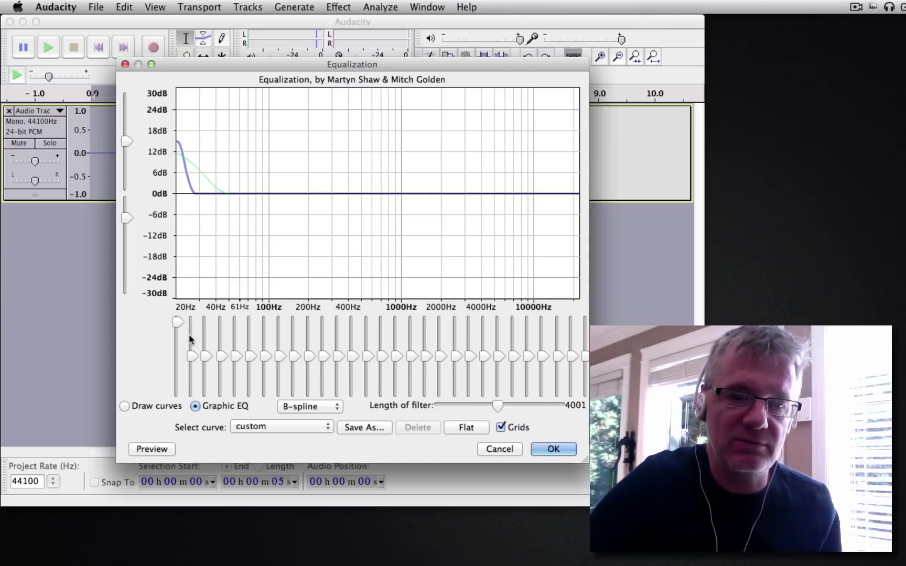
left_click_drag(191, 357, 236, 344)
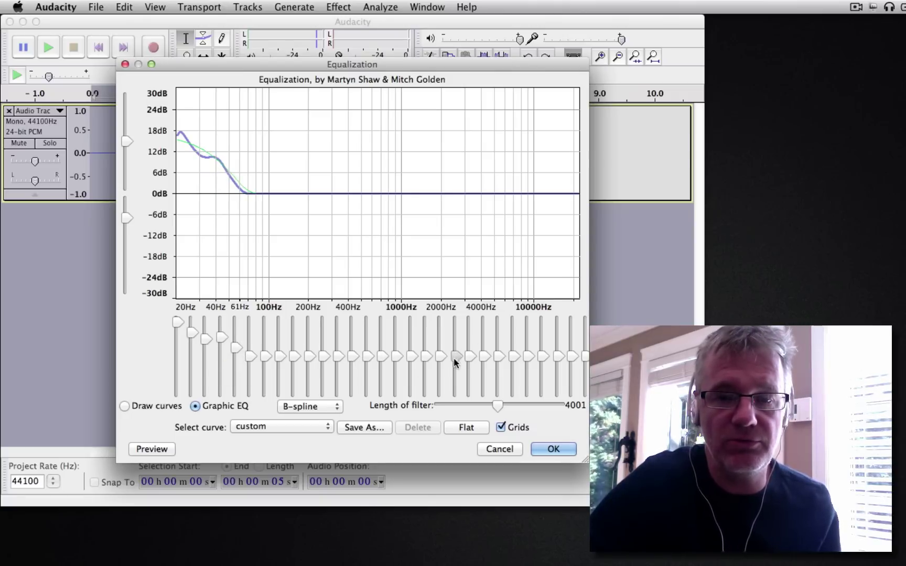
left_click_drag(454, 358, 454, 386)
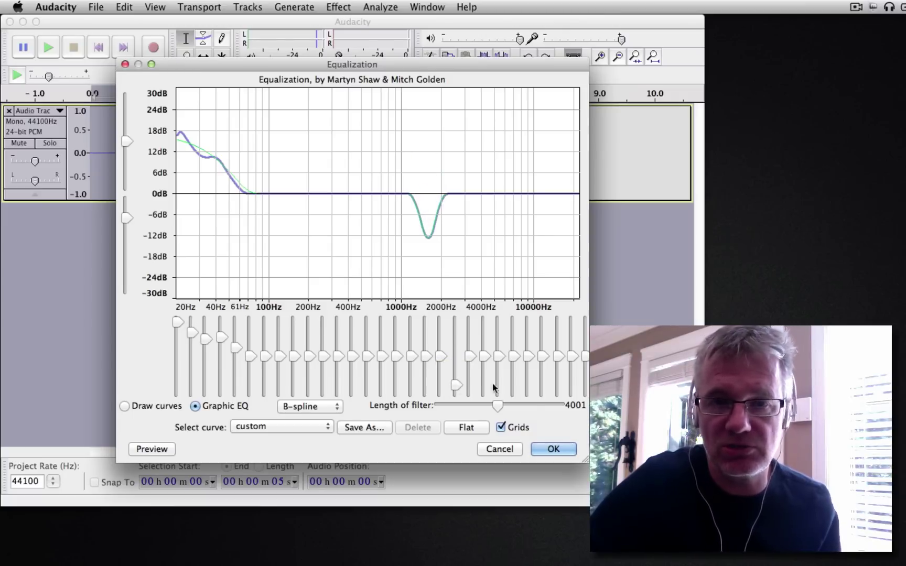
left_click(466, 431)
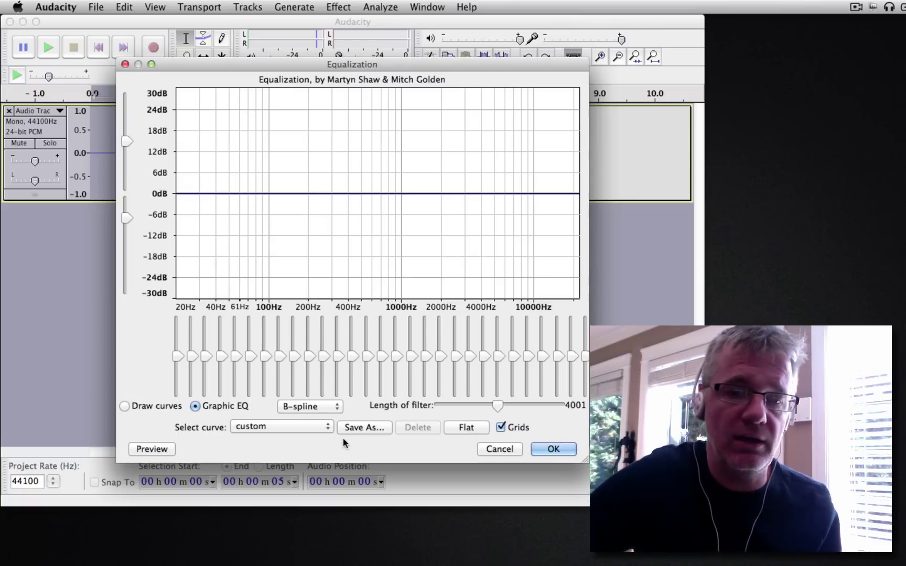
Apply the RCA Victor 1938 equalization curve to the selected track and play back the result
left_click(326, 427)
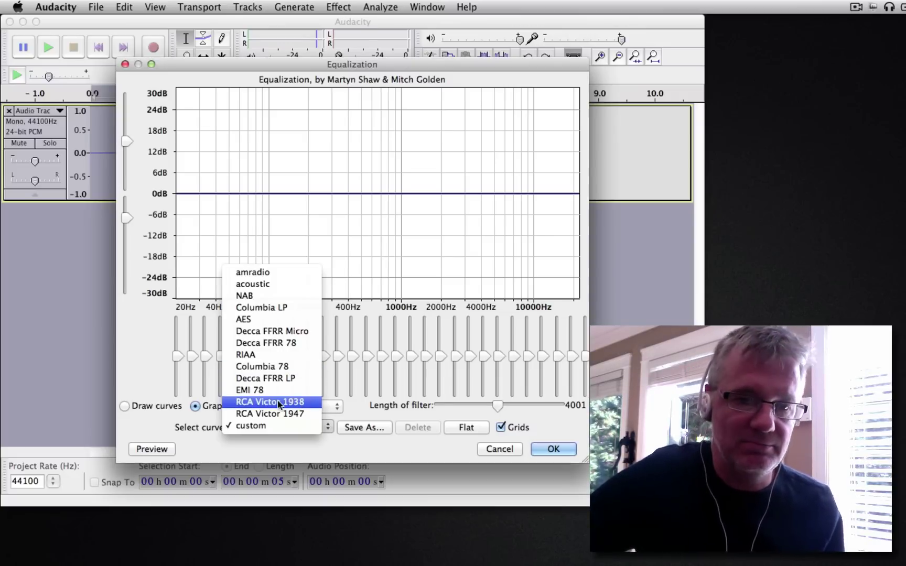
left_click(295, 402)
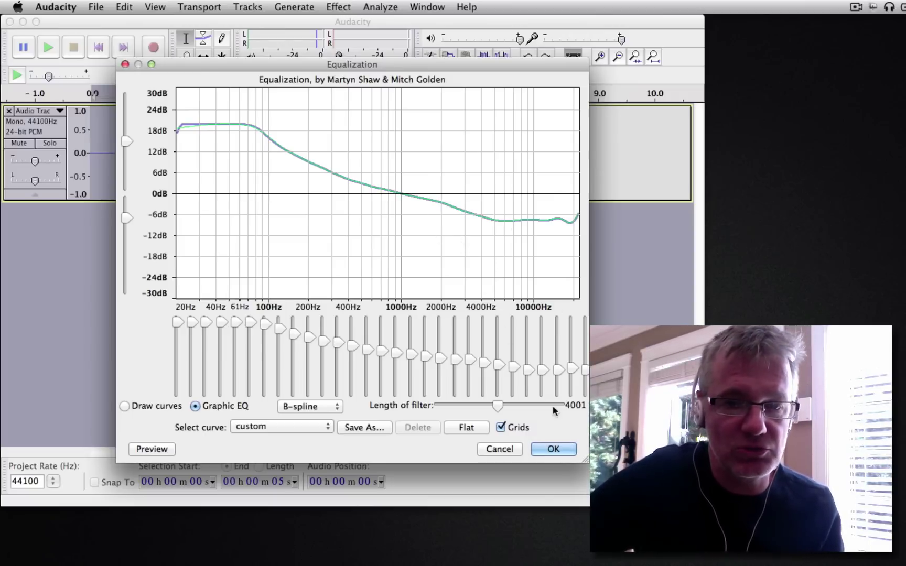
left_click(553, 450)
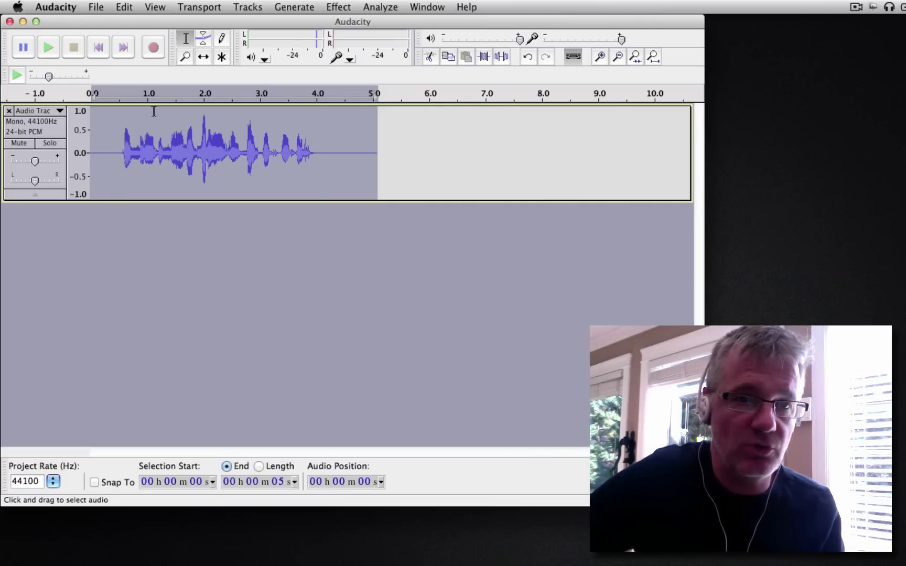
left_click(49, 48)
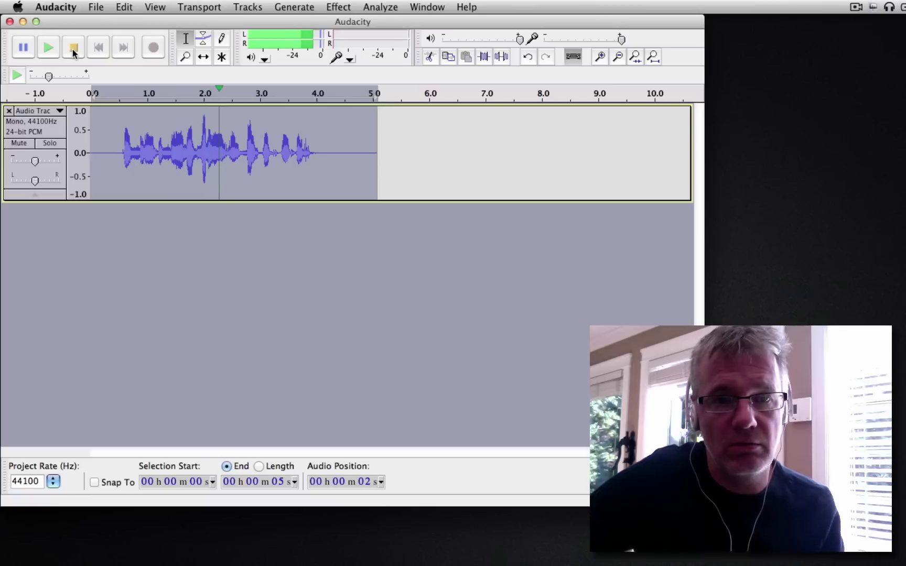
left_click(73, 50)
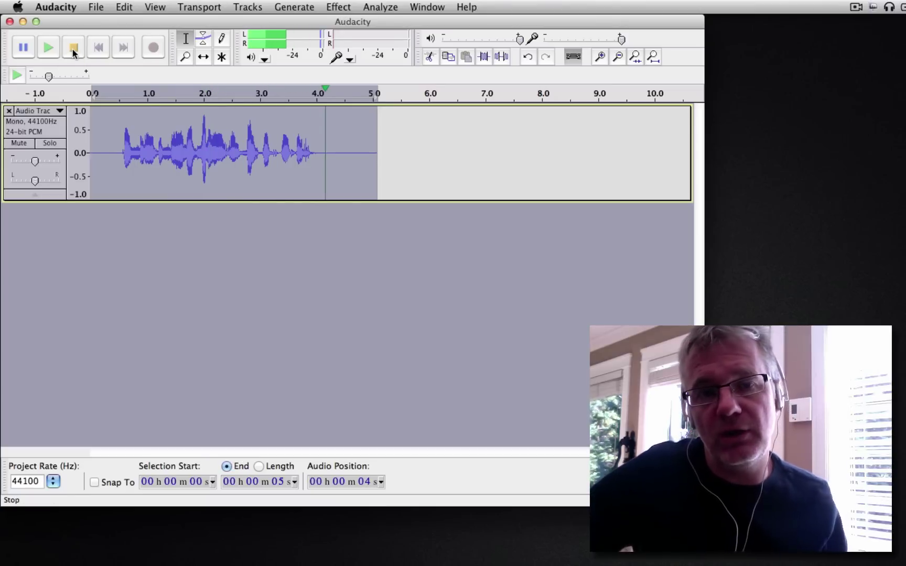
Undo the RCA Victor 1938 equalization and play the unprocessed track for comparison
left_click(124, 6)
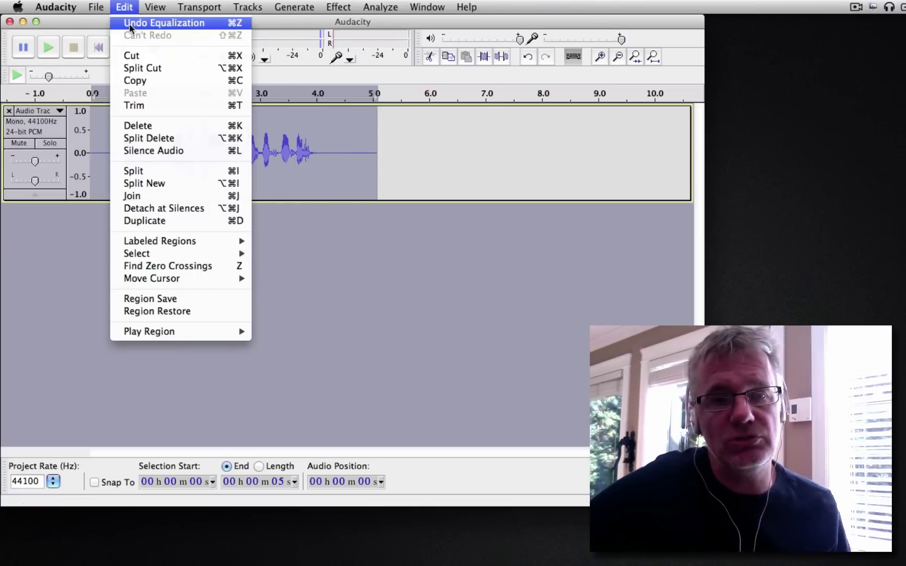
left_click(129, 22)
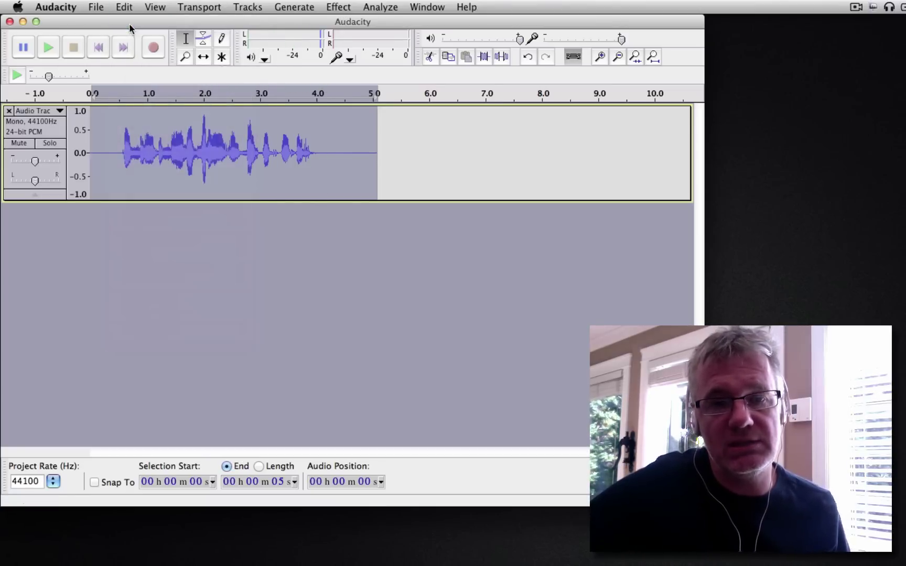
left_click(51, 45)
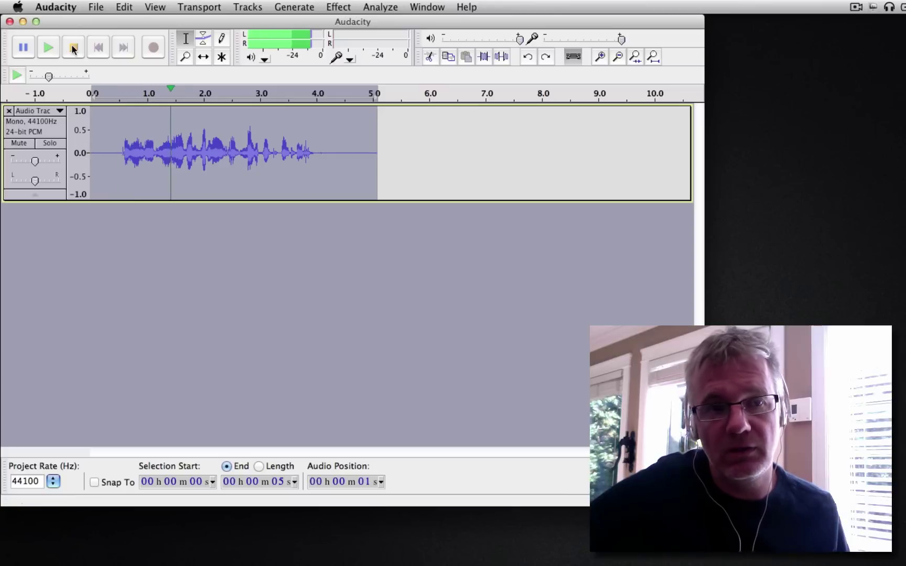
left_click(76, 50)
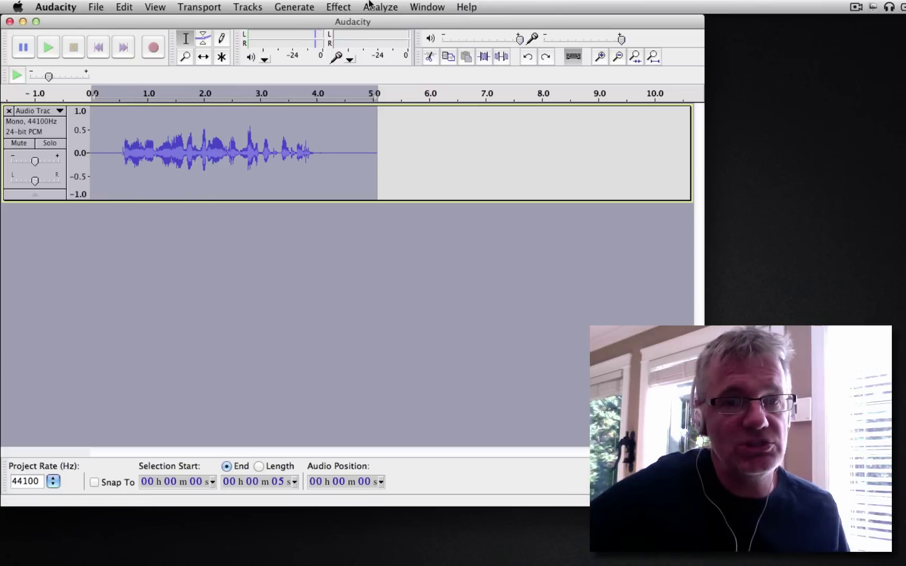
Apply the Columbia LP equalization curve to the whole track and play back the result
left_click(332, 6)
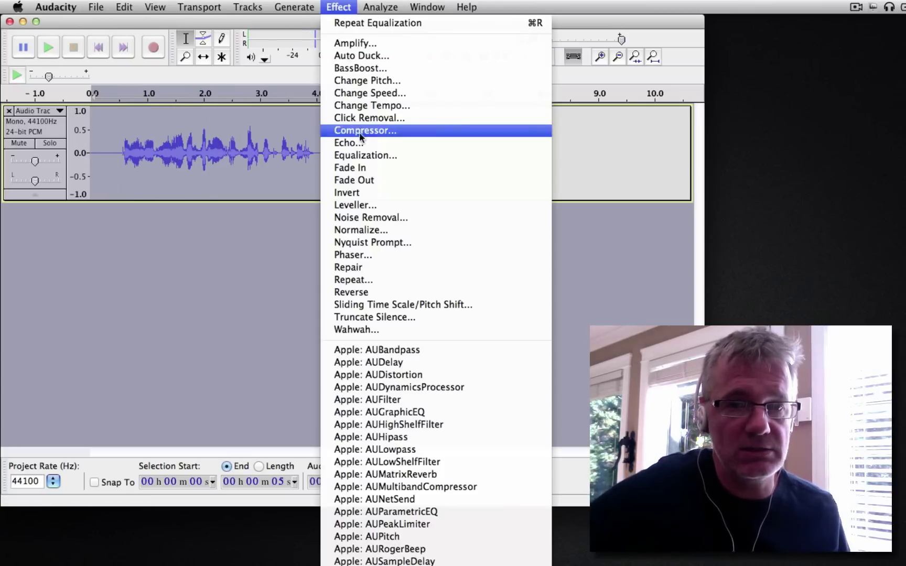
left_click(360, 153)
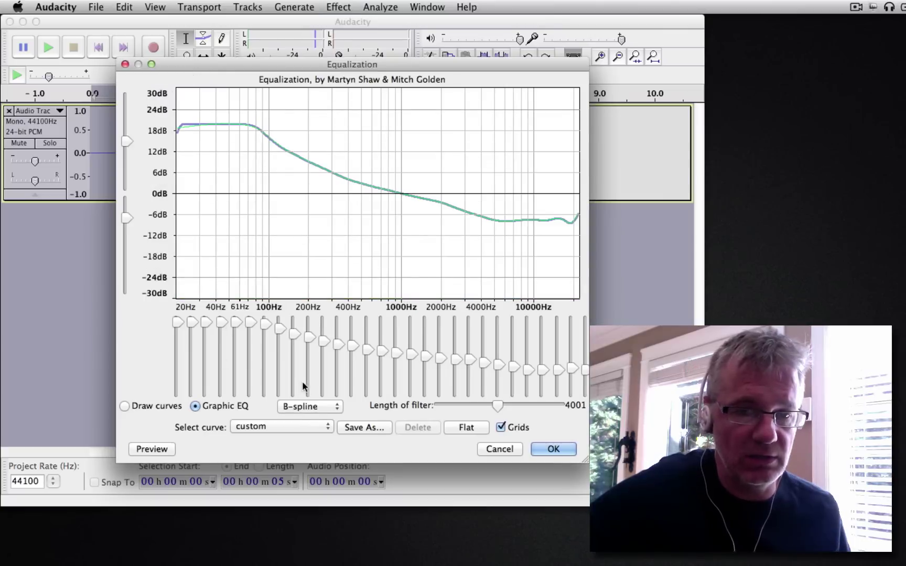
left_click(289, 426)
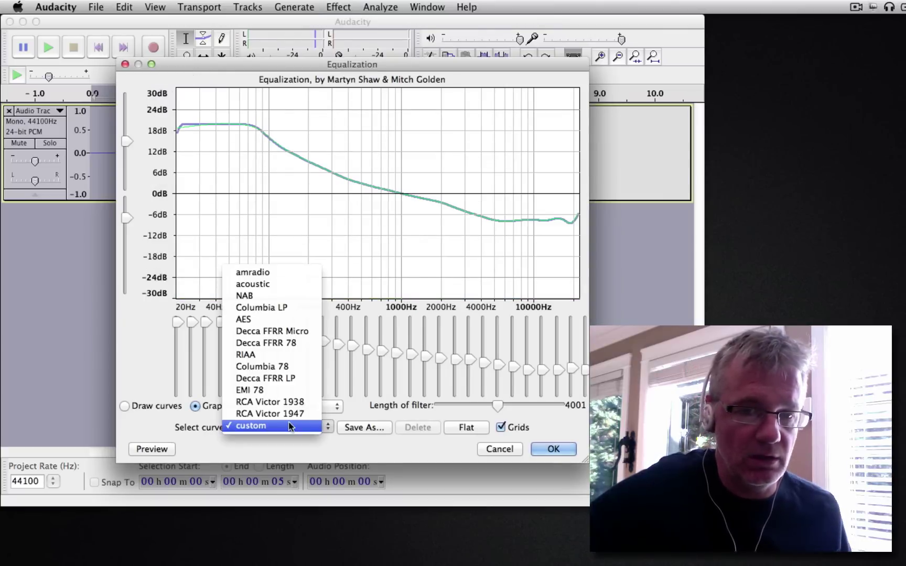
left_click(304, 313)
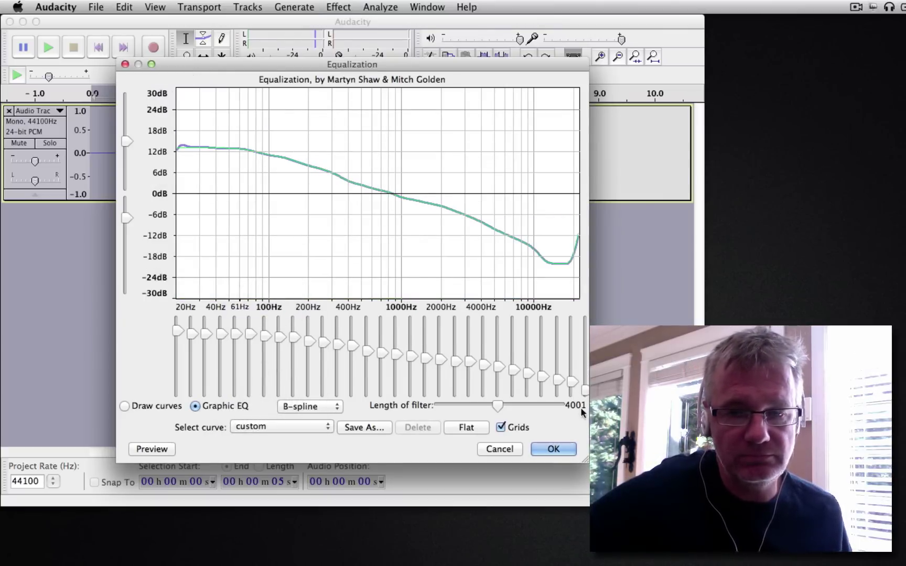
left_click(558, 448)
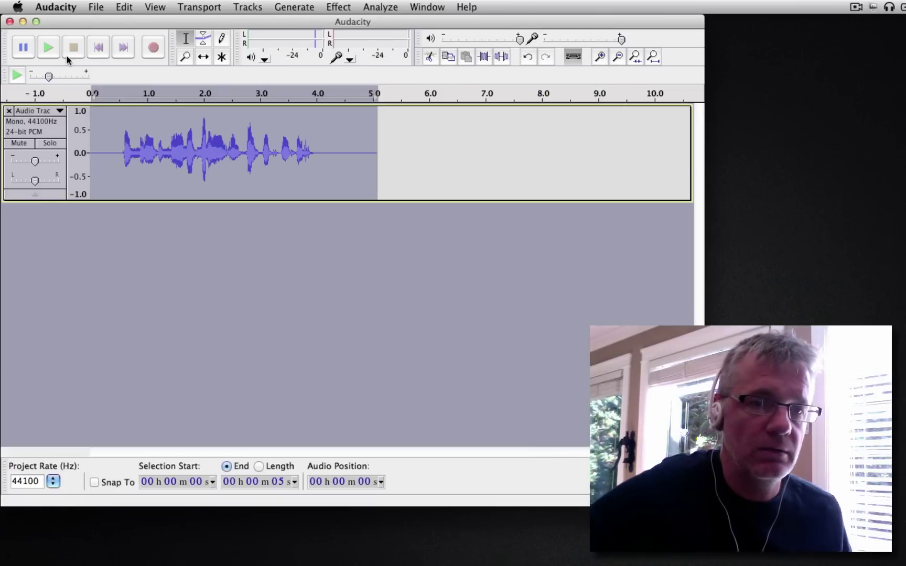
left_click(48, 46)
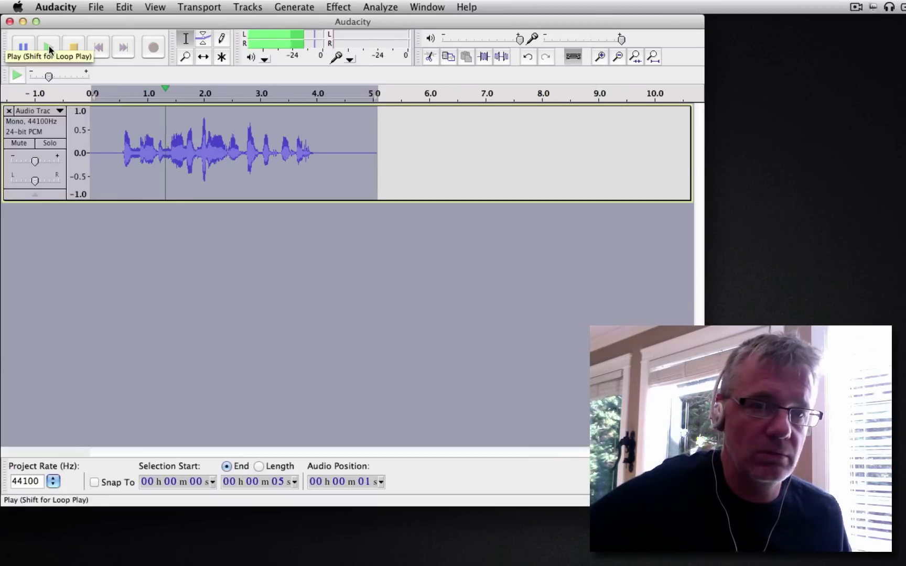
left_click(71, 49)
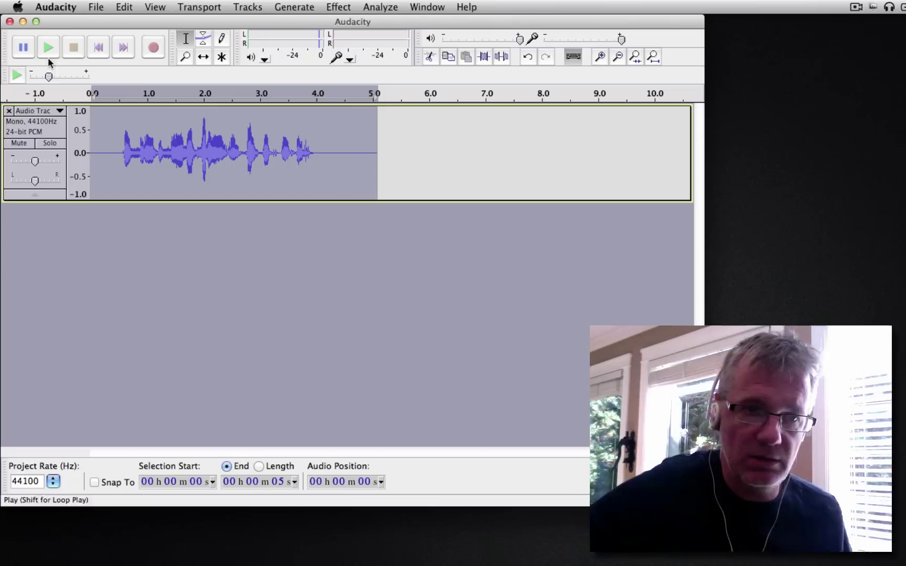
Undo the Columbia LP equalization and play the original audio again for comparison
key("super+z")
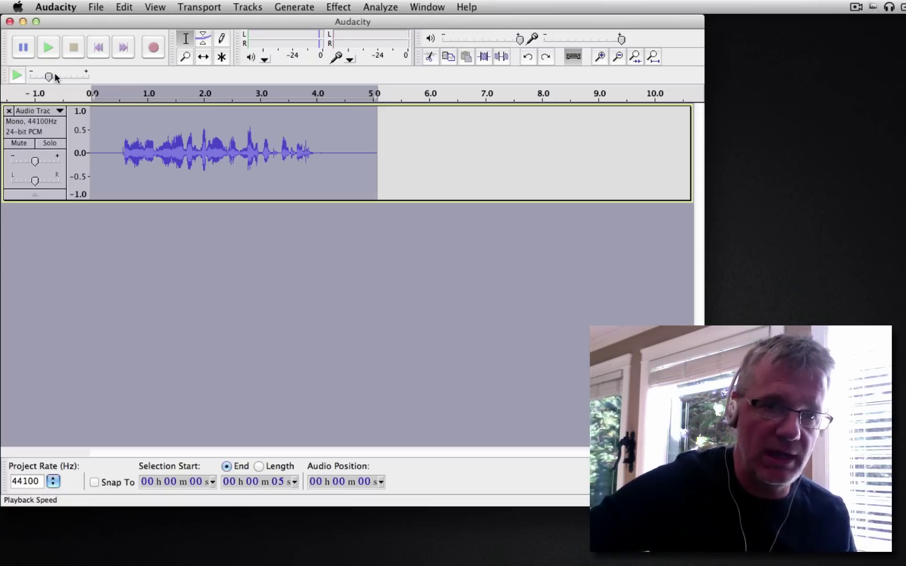
left_click(43, 52)
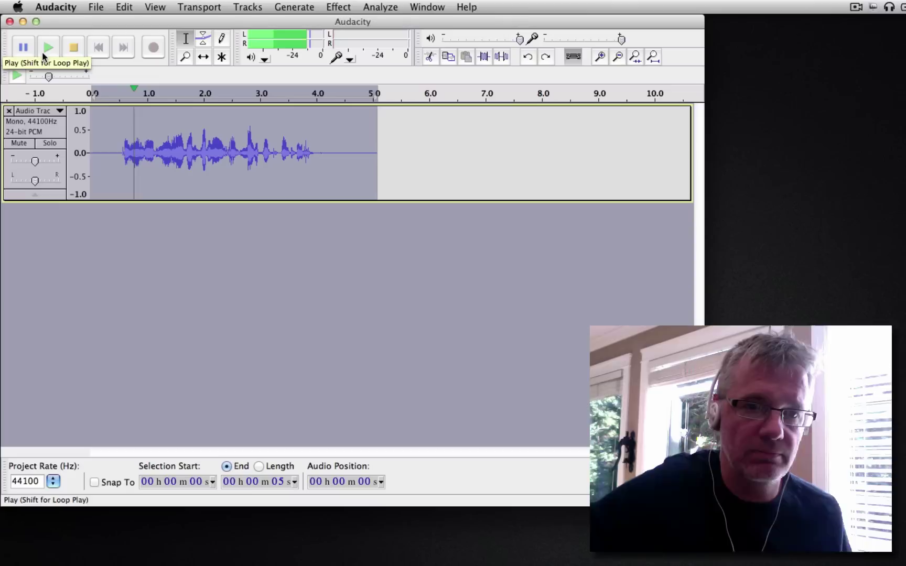
left_click(73, 49)
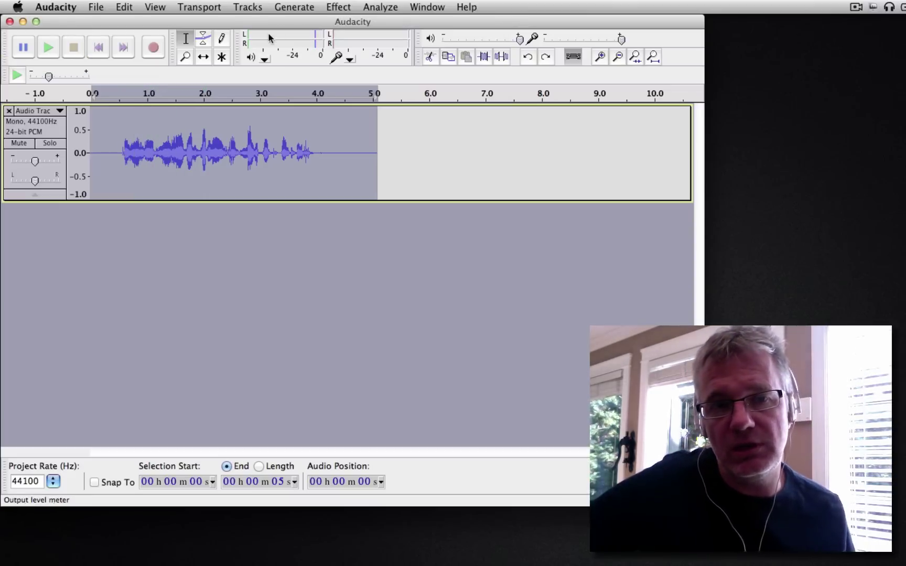
Open the Equalization effect for the selected track and examine several preset curves, ending with amradio and acoustic
left_click(343, 6)
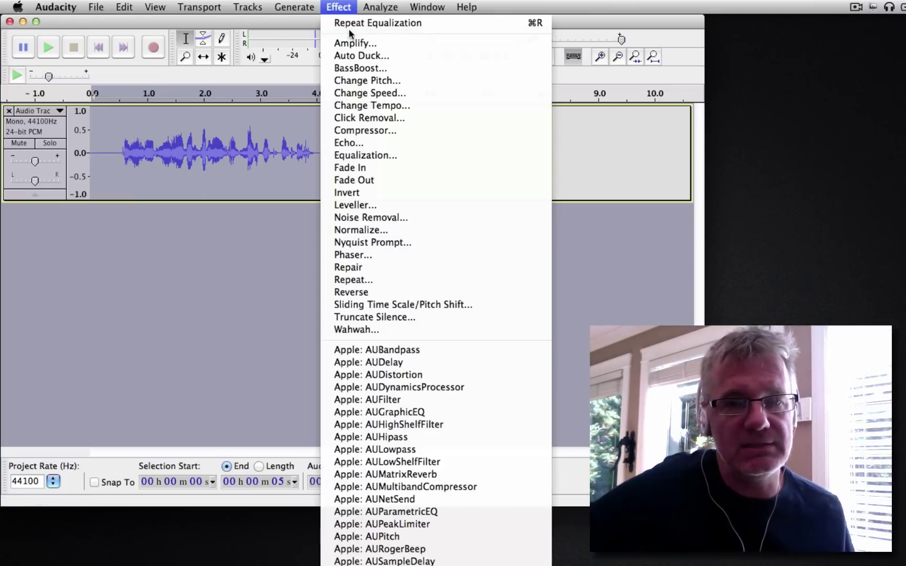
left_click(363, 155)
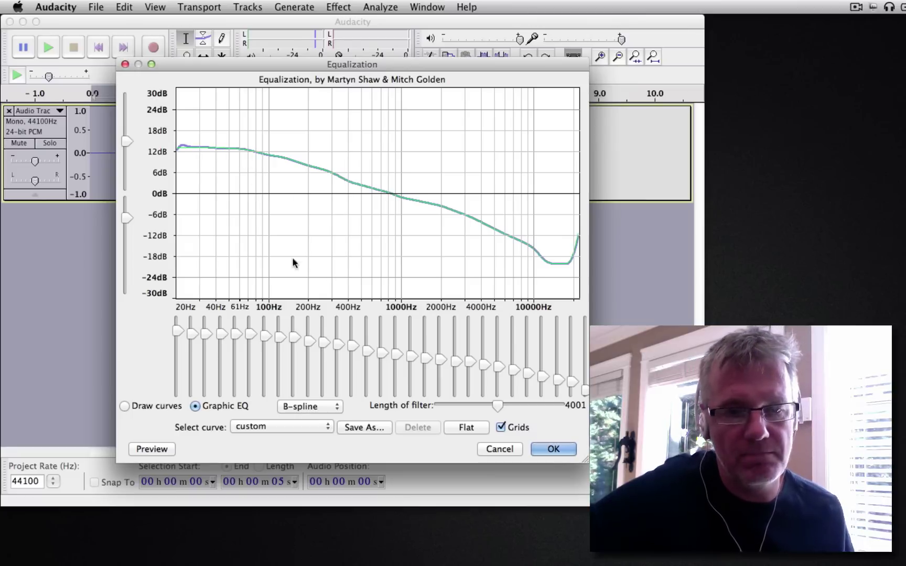
left_click(294, 428)
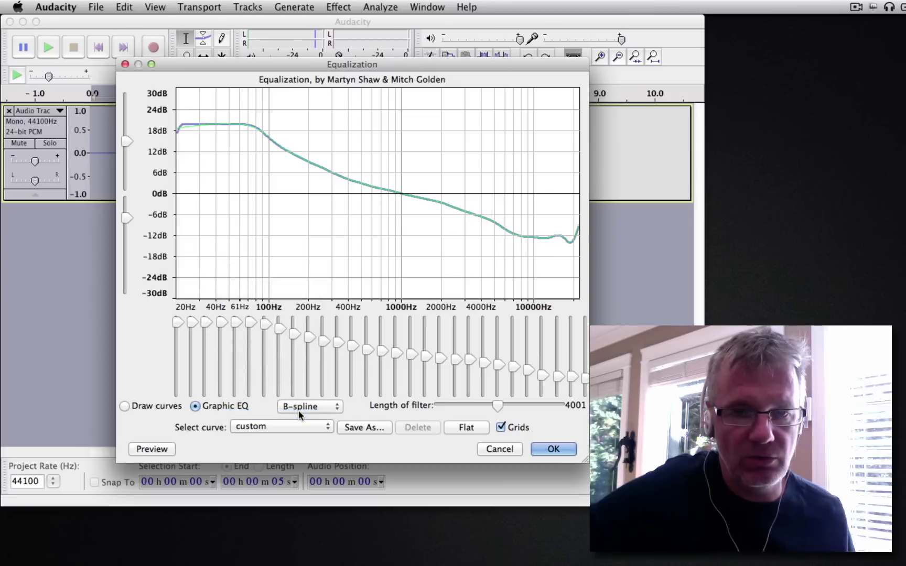
left_click(297, 428)
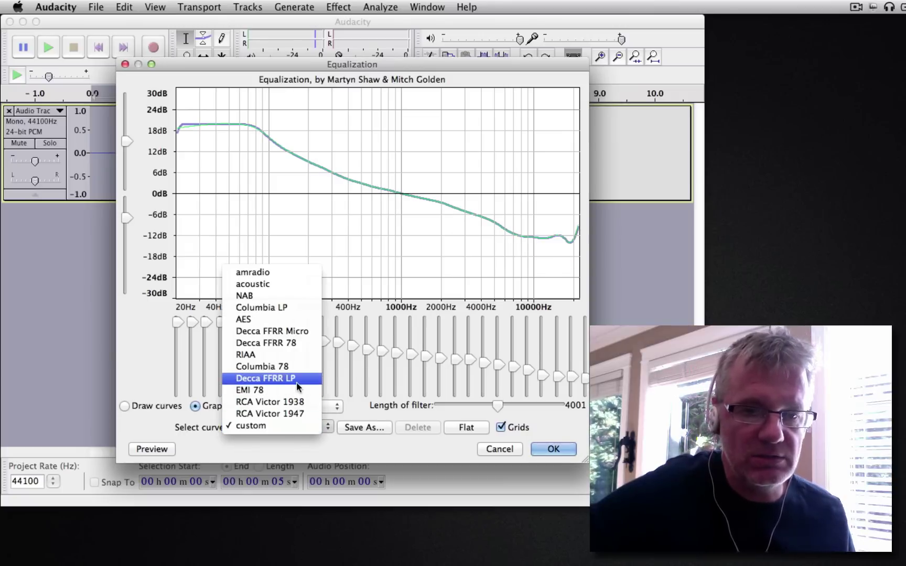
left_click(297, 389)
left_click(297, 427)
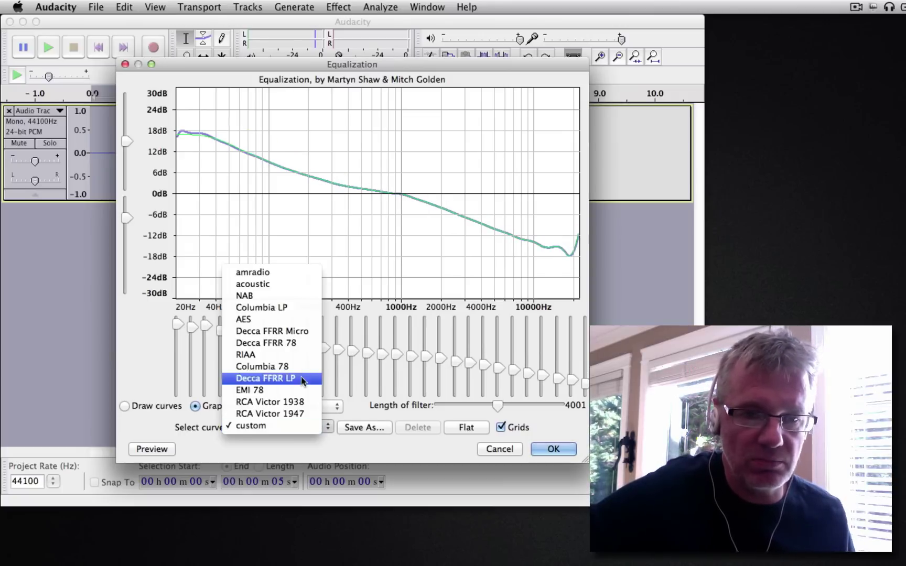
left_click(301, 276)
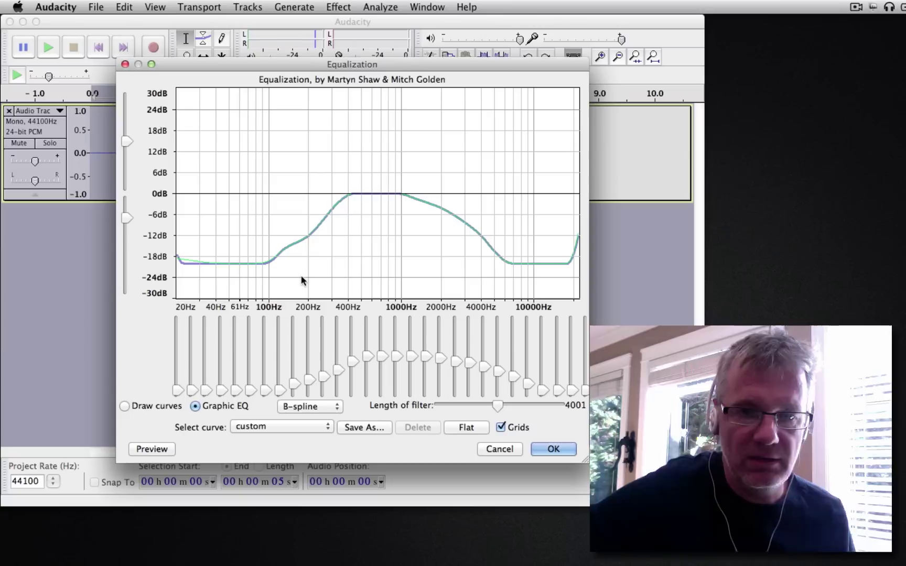
left_click(288, 431)
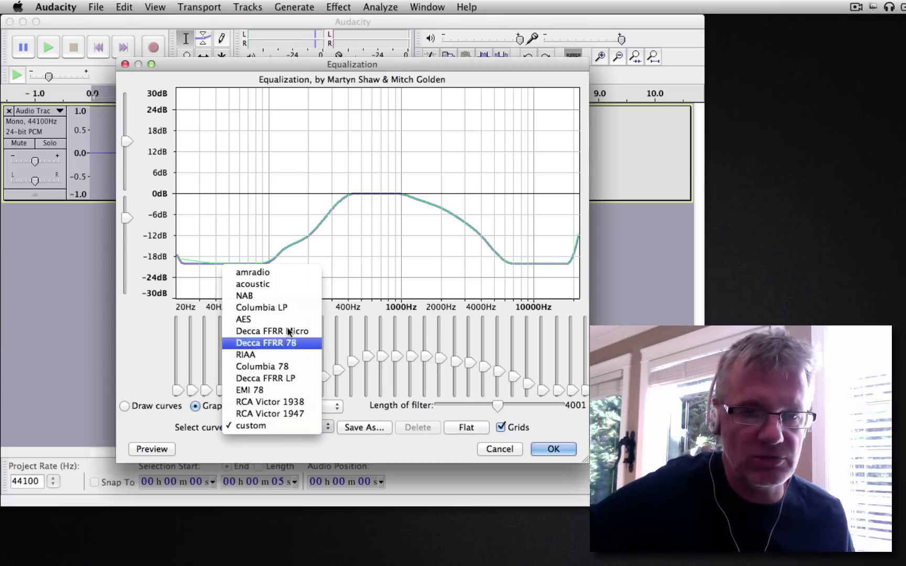
left_click(288, 285)
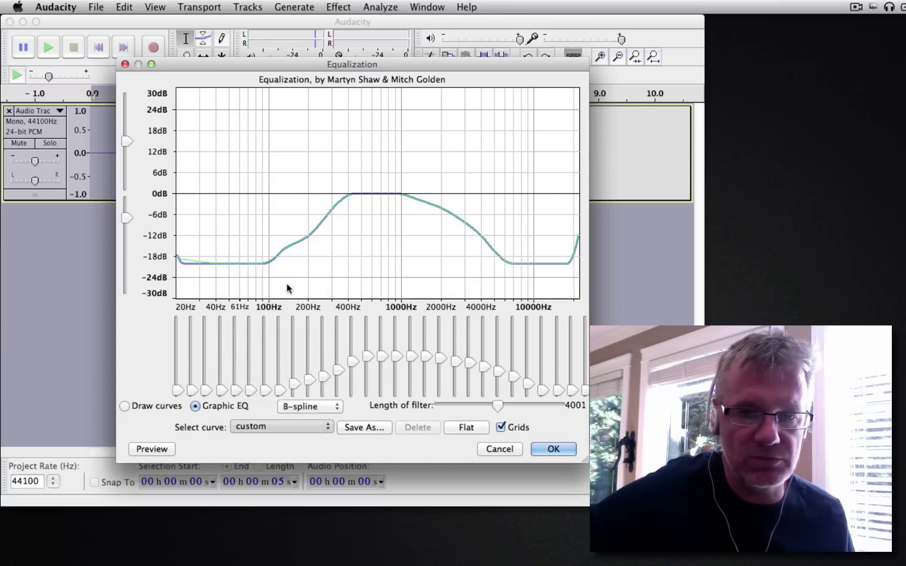
Examine the shapes of the NAB, Decca FFRR Micro and RIAA preset curves in the equalization graph
left_click(275, 428)
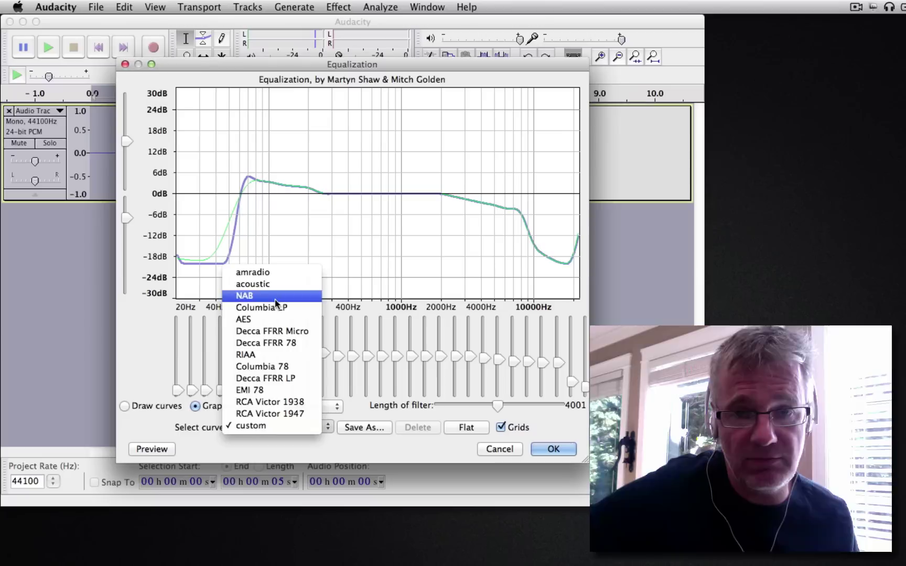
left_click(275, 300)
left_click(269, 427)
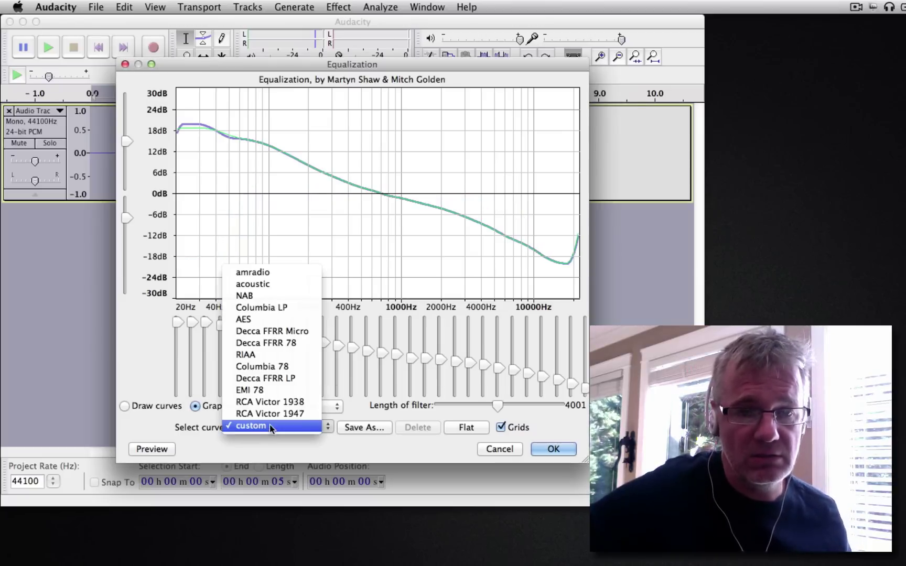
left_click(282, 331)
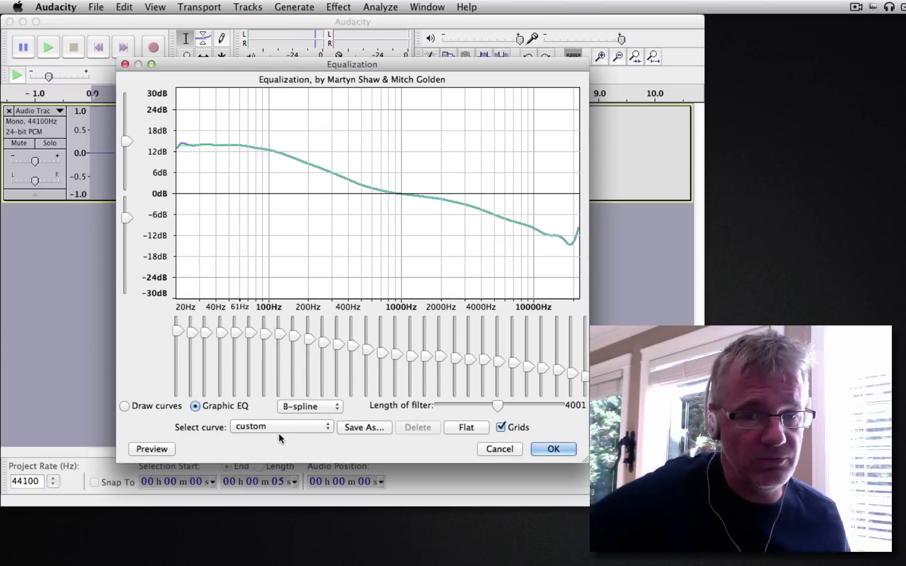
left_click(282, 425)
left_click(282, 354)
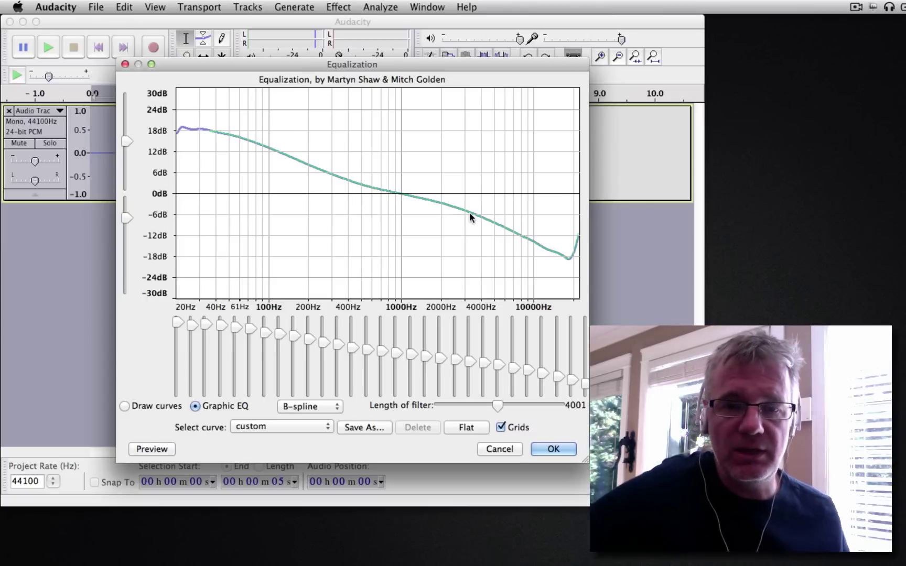
Apply the acoustic equalization curve to the selected track and play back the result
left_click(315, 430)
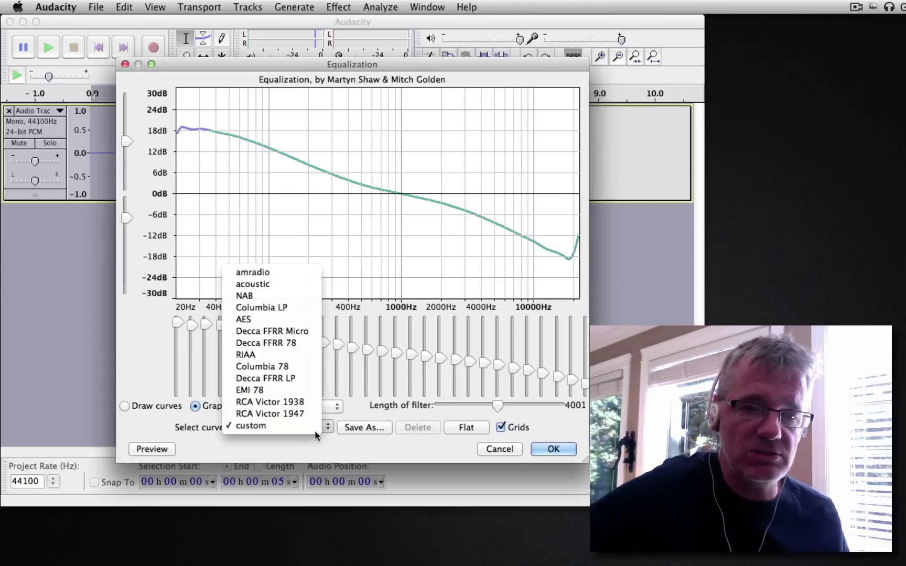
left_click(309, 284)
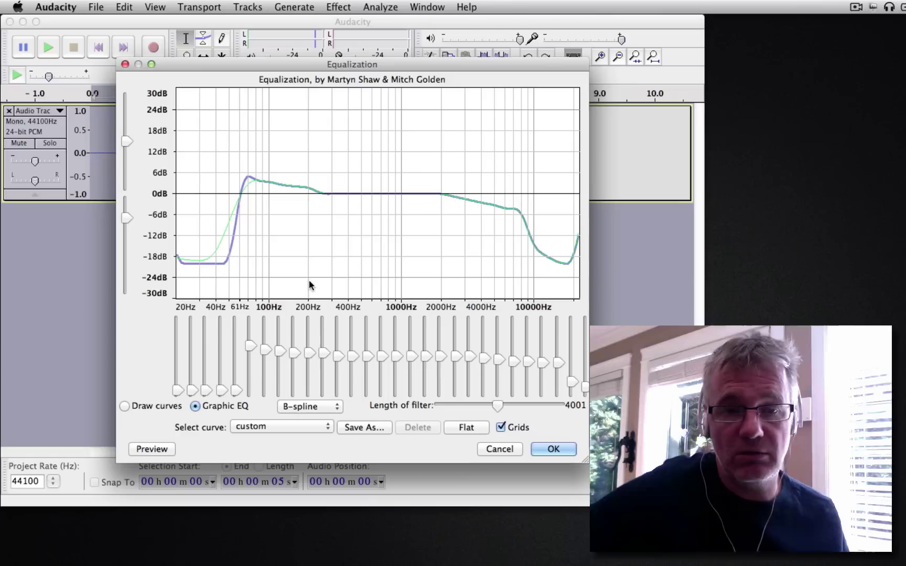
left_click(557, 447)
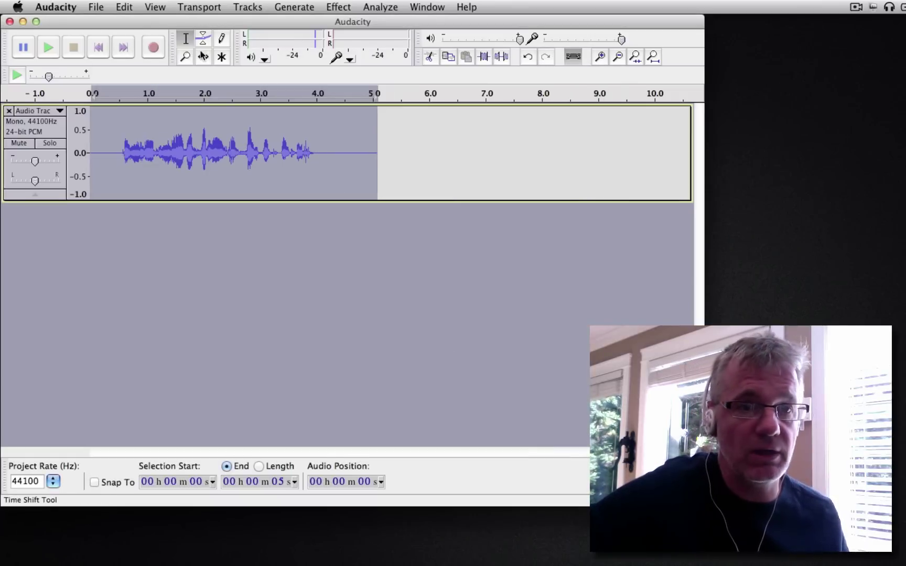
left_click(49, 48)
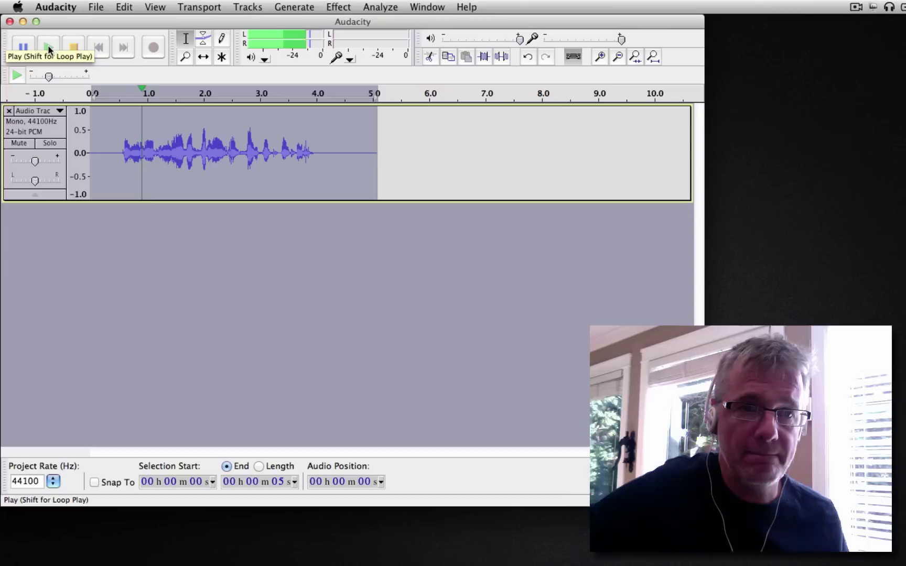
left_click(76, 52)
Undo the acoustic equalization and play part of the original audio for comparison
key("super+z")
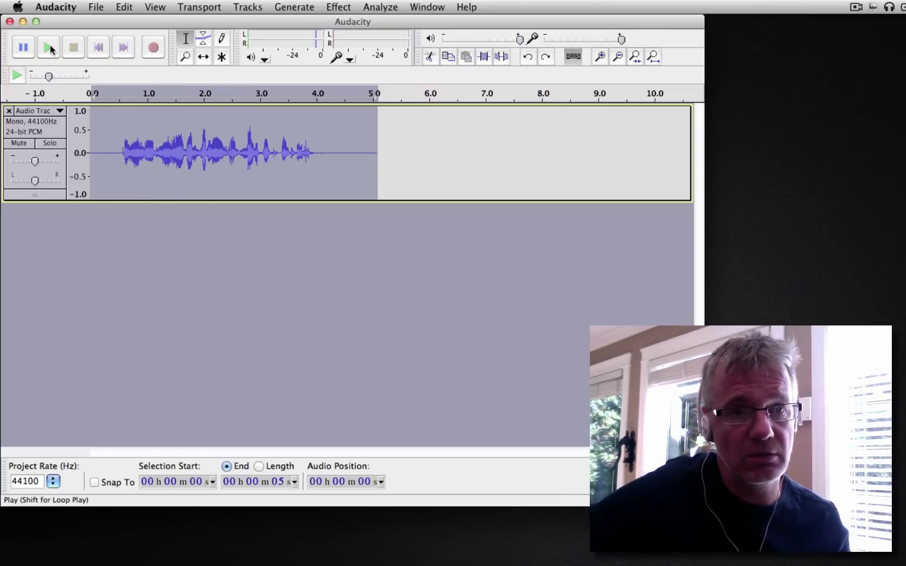
left_click(49, 44)
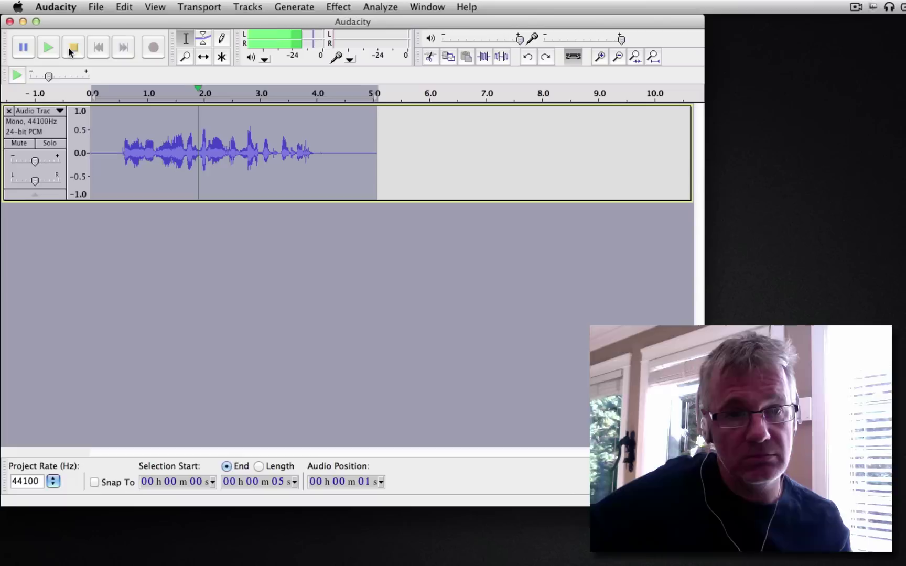
left_click(71, 47)
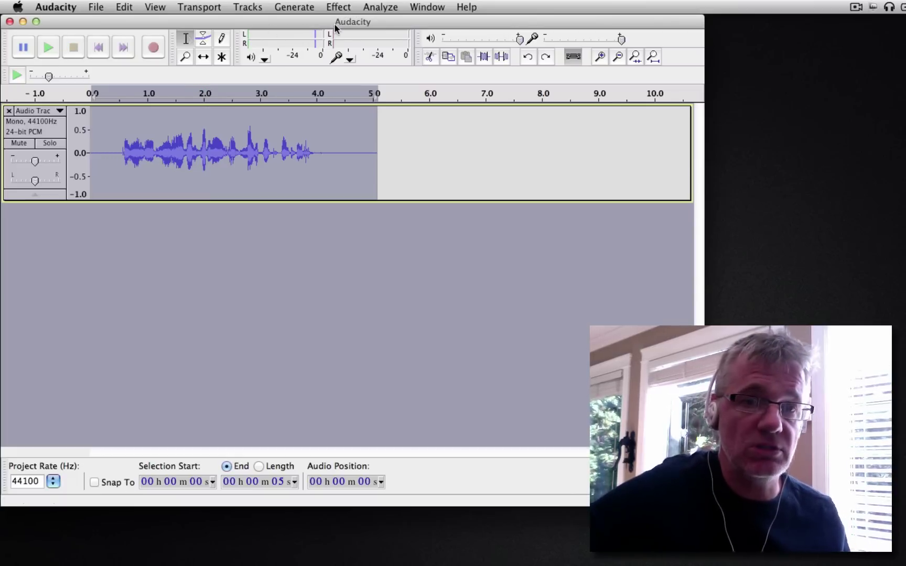
Reopen the Equalization effect and raise the two highest-frequency bands of the current graphic EQ curve
left_click(334, 7)
mouse_move(342, 6)
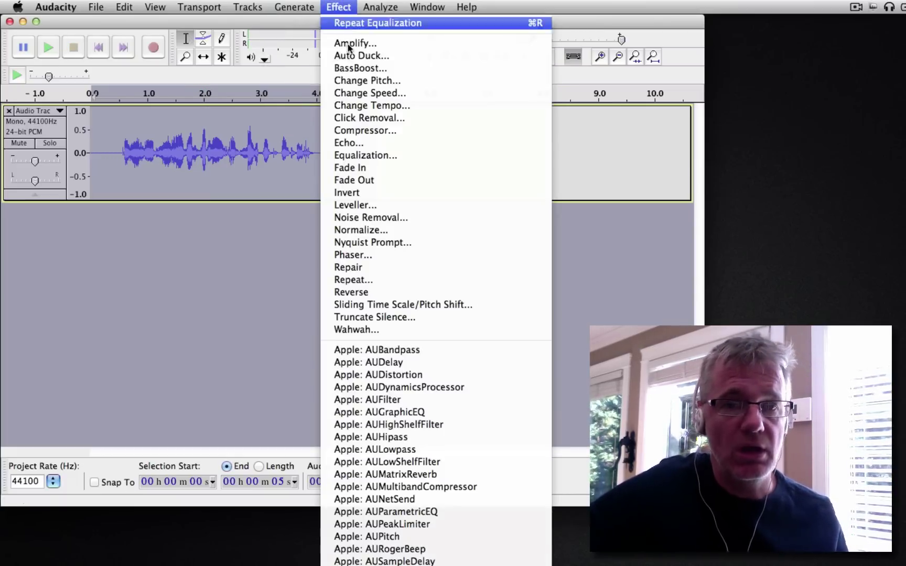
left_click(367, 155)
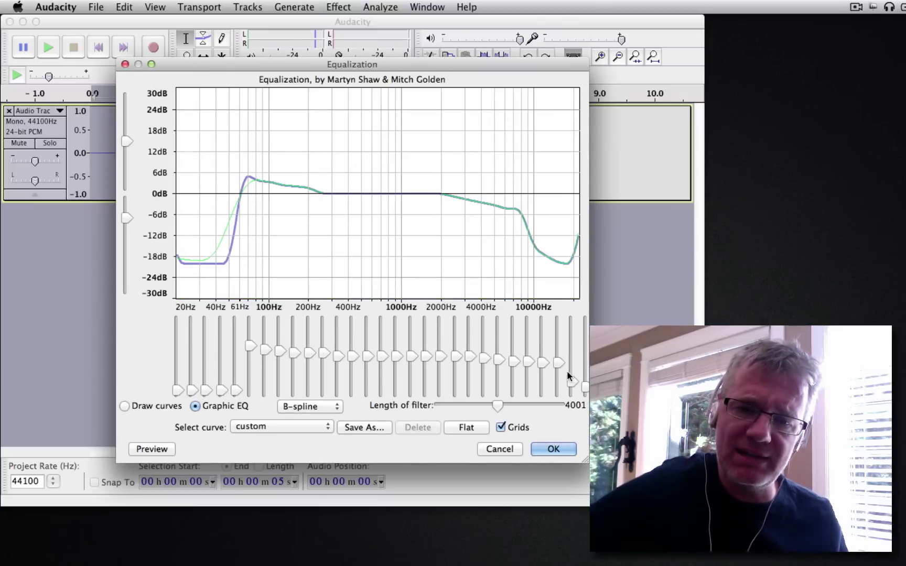
left_click_drag(570, 380, 585, 362)
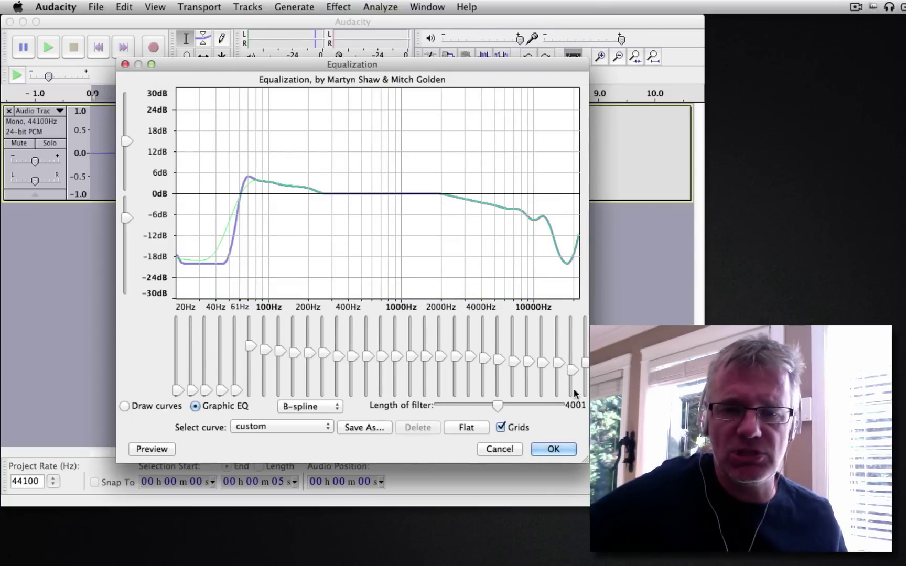